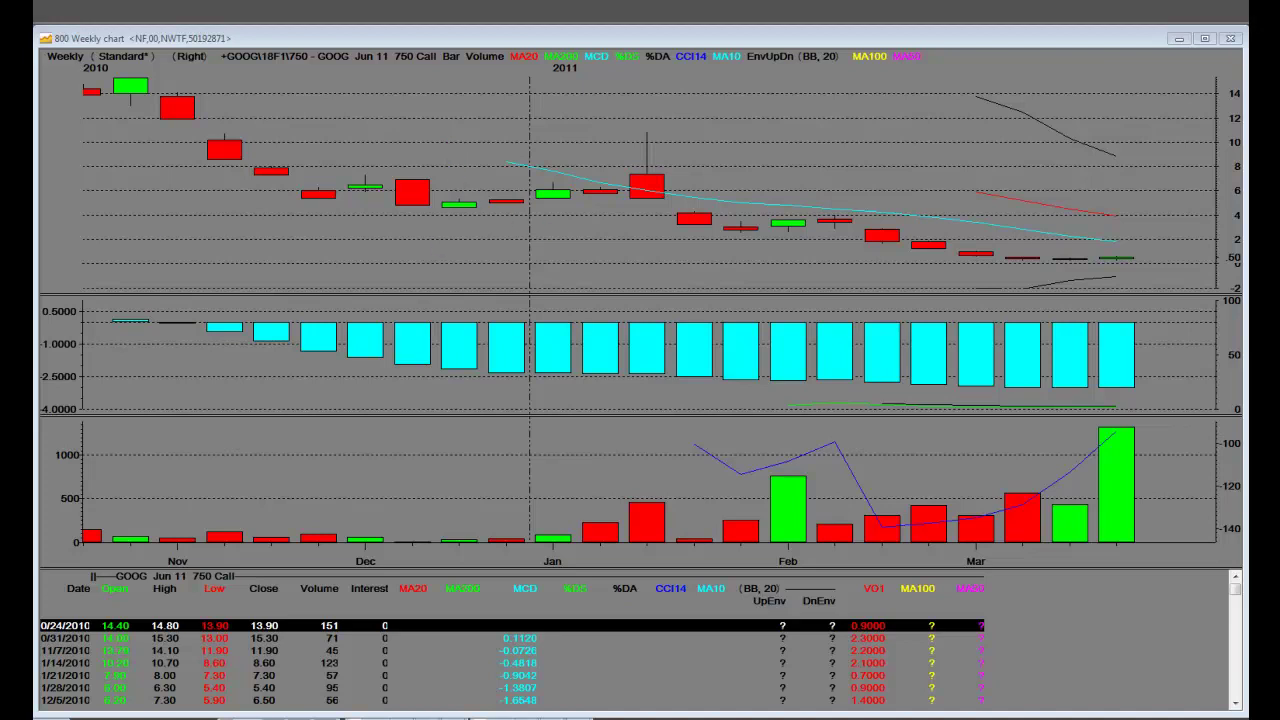
Click the Oct 31 2010, Jan 16 2011, latest and 3/20/2011 candles to show their data rows
drag(320, 136, 523, 148)
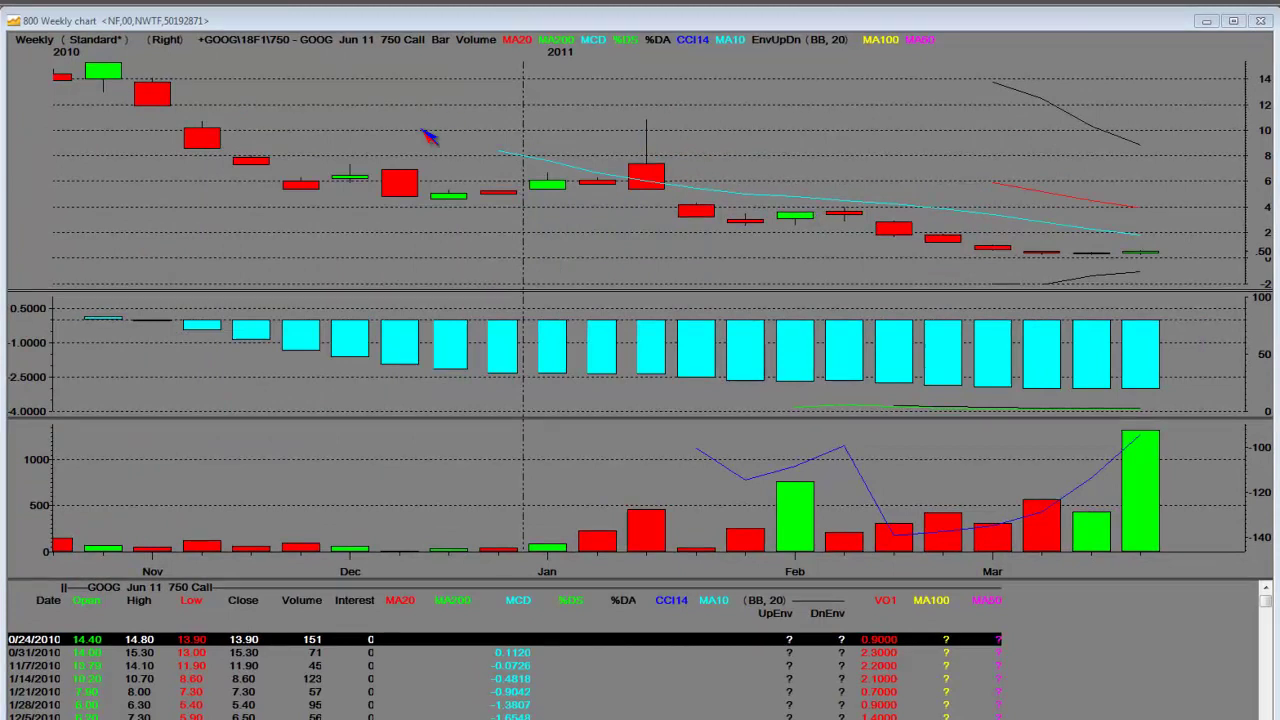
click(118, 75)
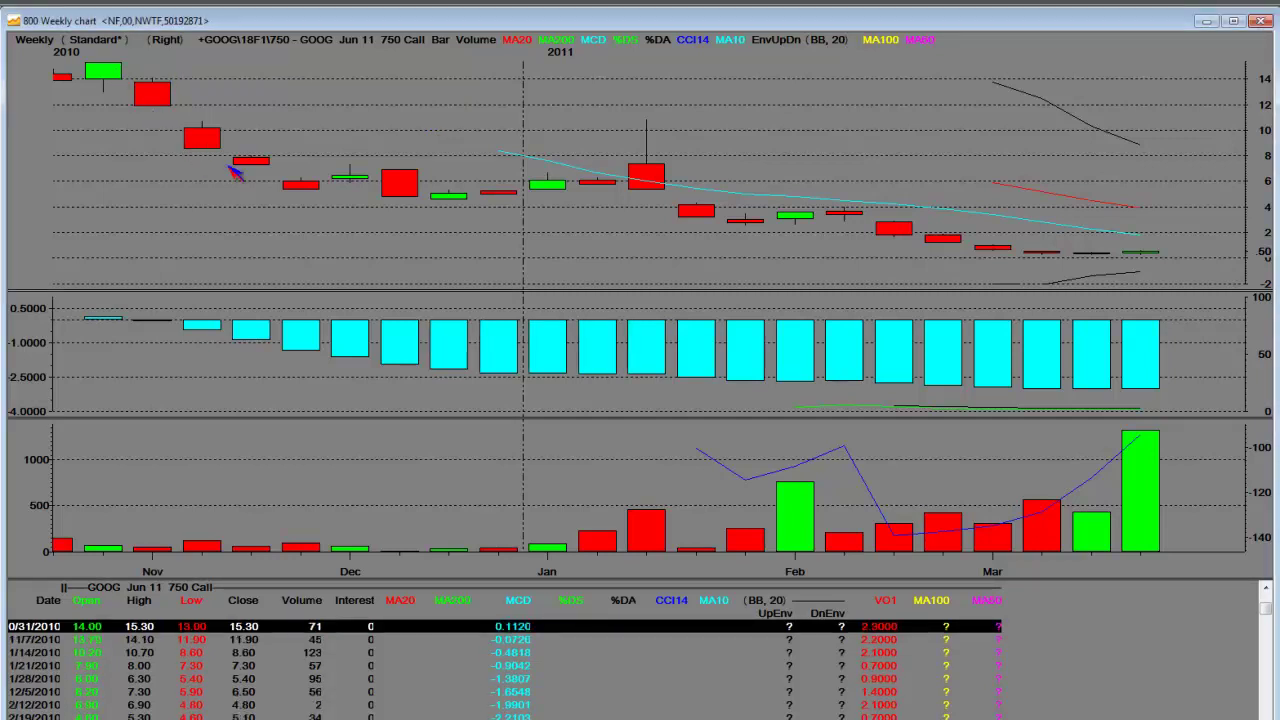
click(658, 183)
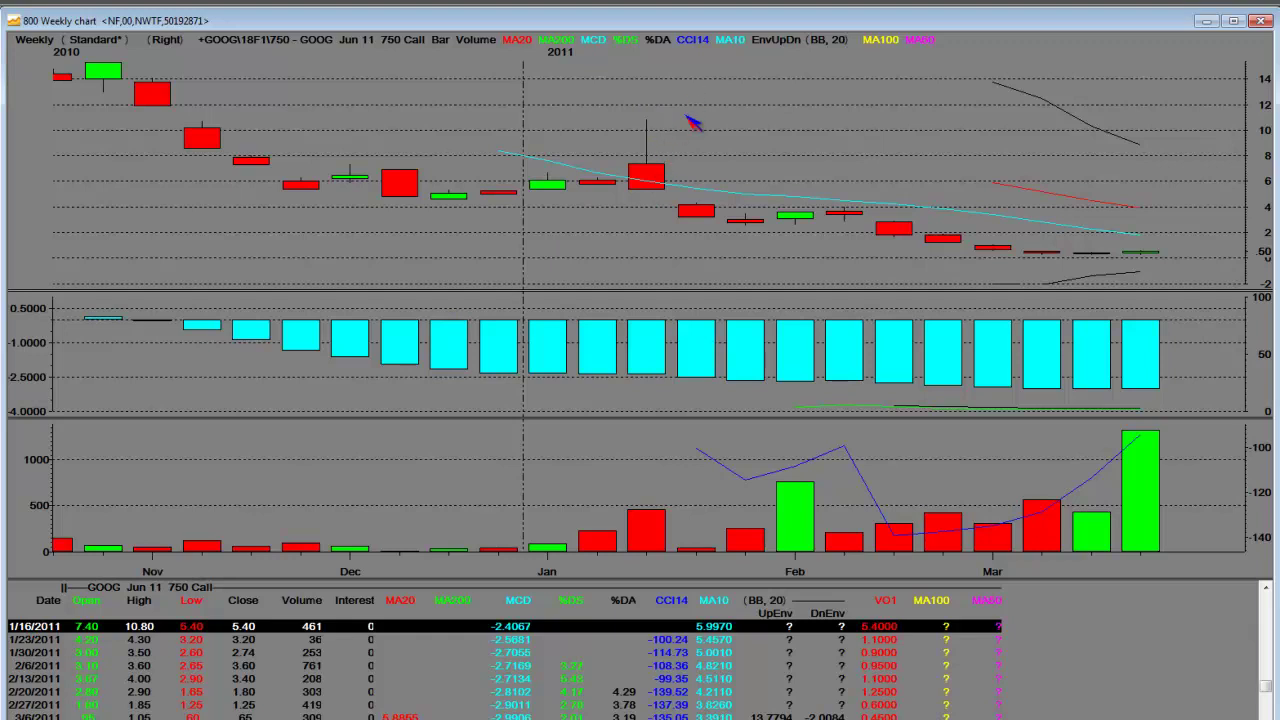
click(1163, 262)
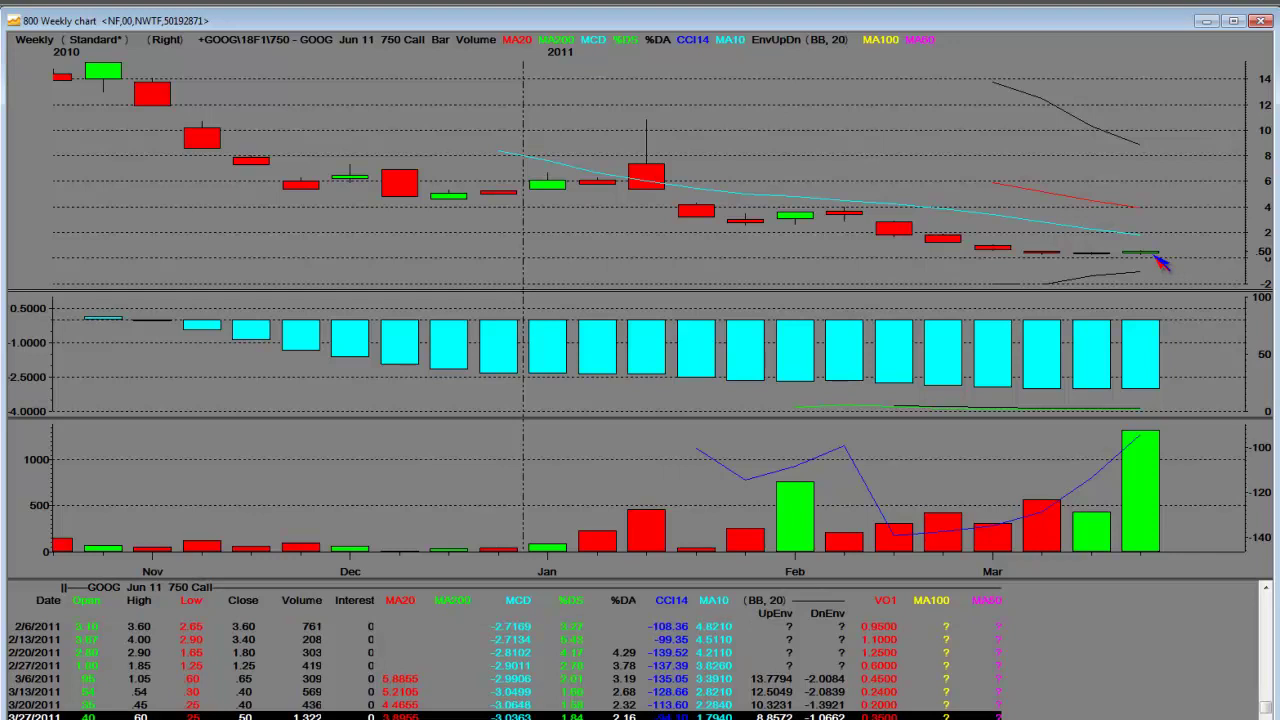
click(1091, 263)
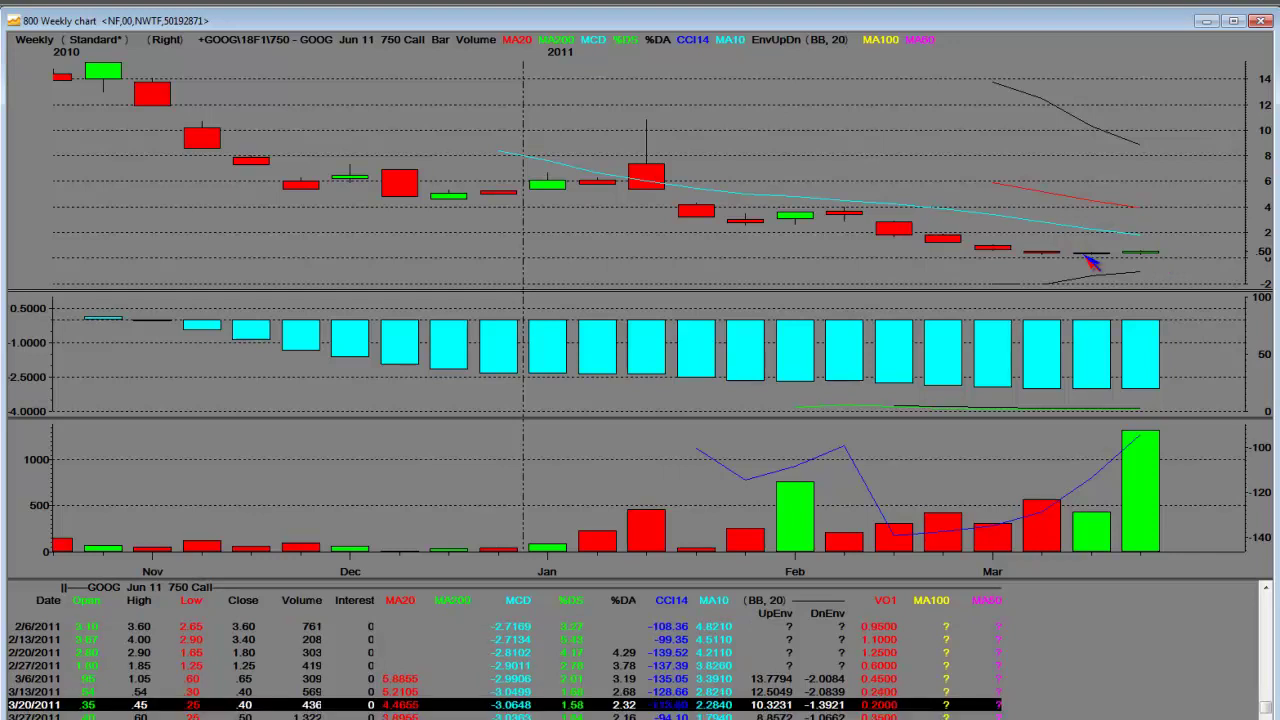